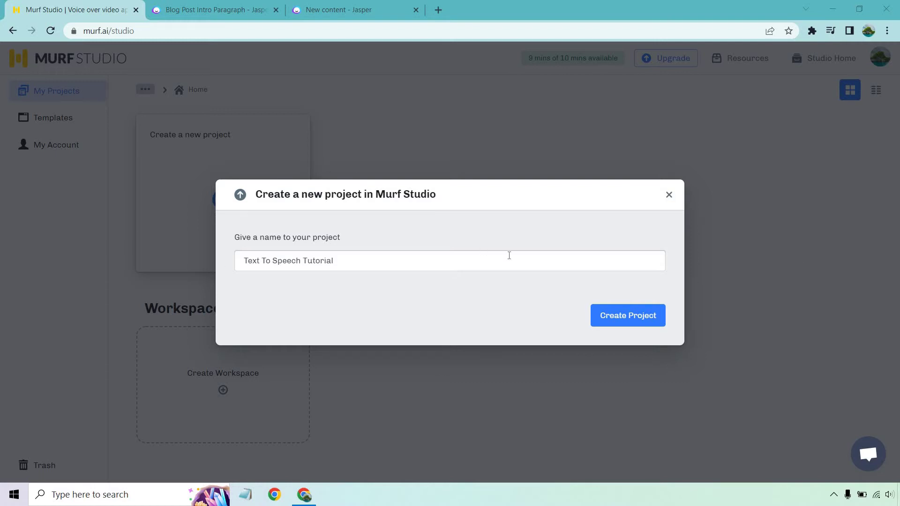
# Create the 'Text To Speech Tutorial' project and copy Jasper's blog intro paragraph about using social media less.
pyautogui.click(628, 317)
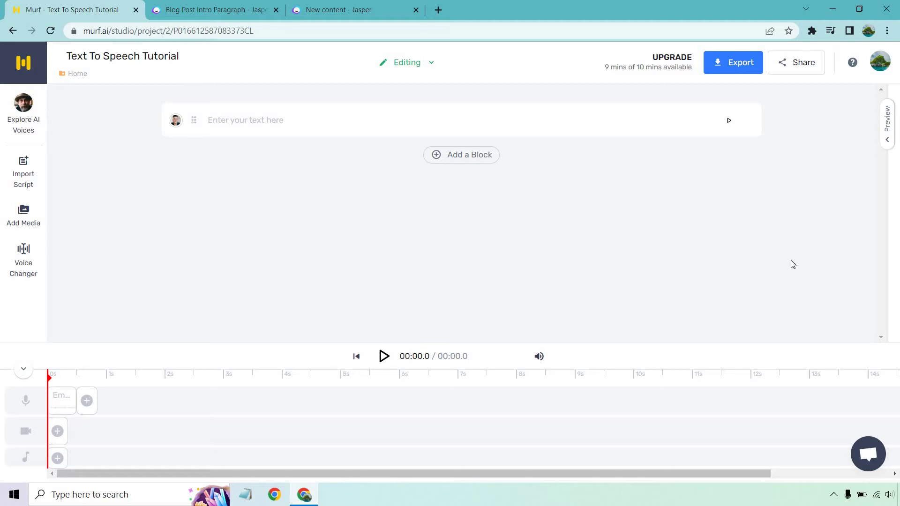
pyautogui.click(225, 4)
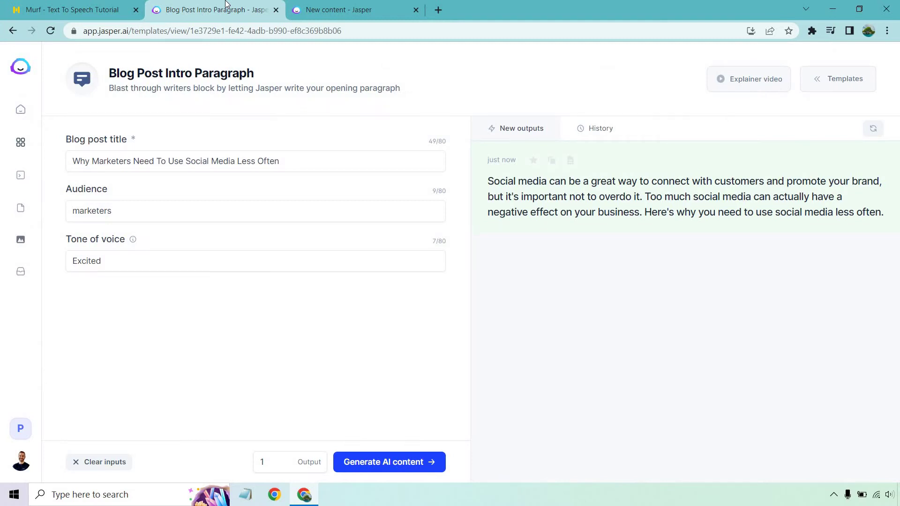
pyautogui.click(552, 161)
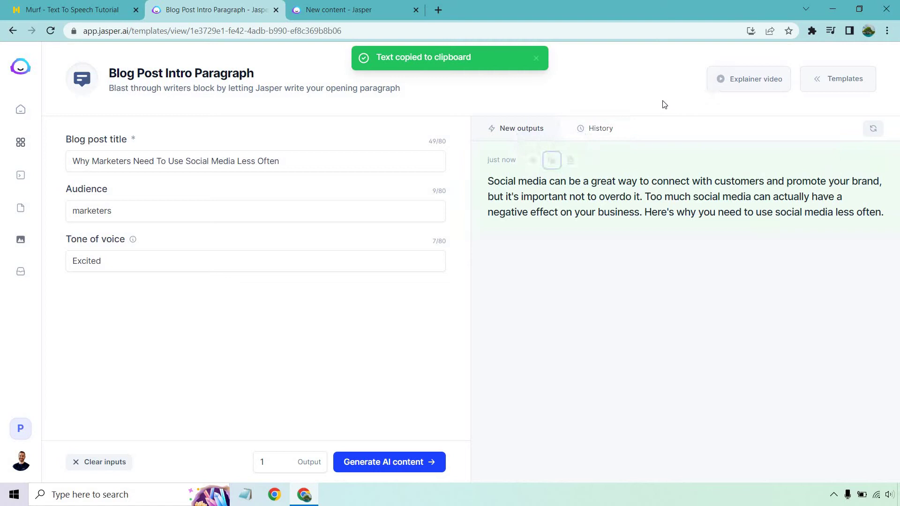
# Paste the social media intro paragraph into the first Murf text block.
pyautogui.click(96, 7)
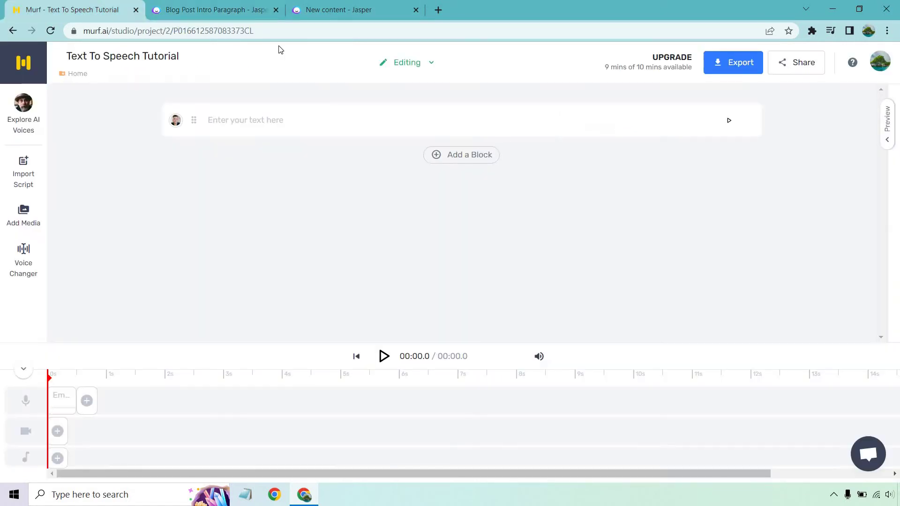
pyautogui.click(286, 122)
pyautogui.hotkey('ctrl', 'v')
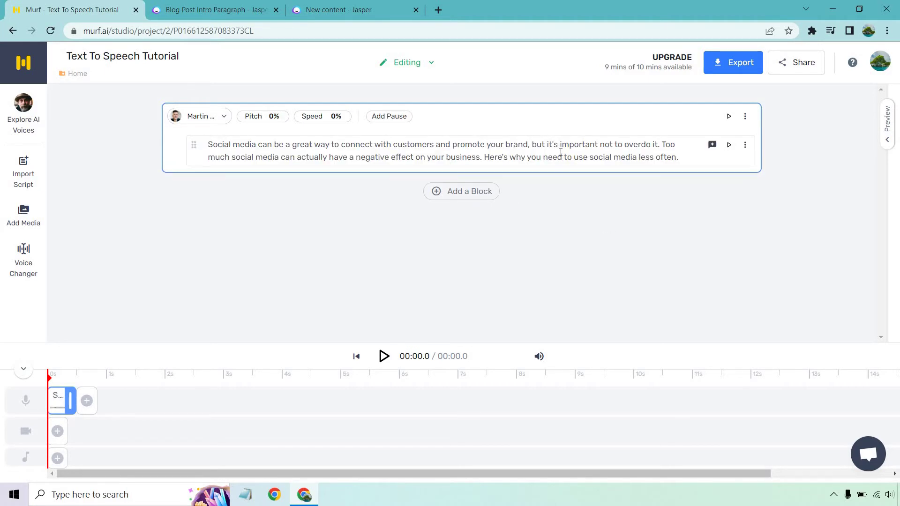
# Preview Martin's voice sample in the block's English - US voice choices.
pyautogui.click(201, 120)
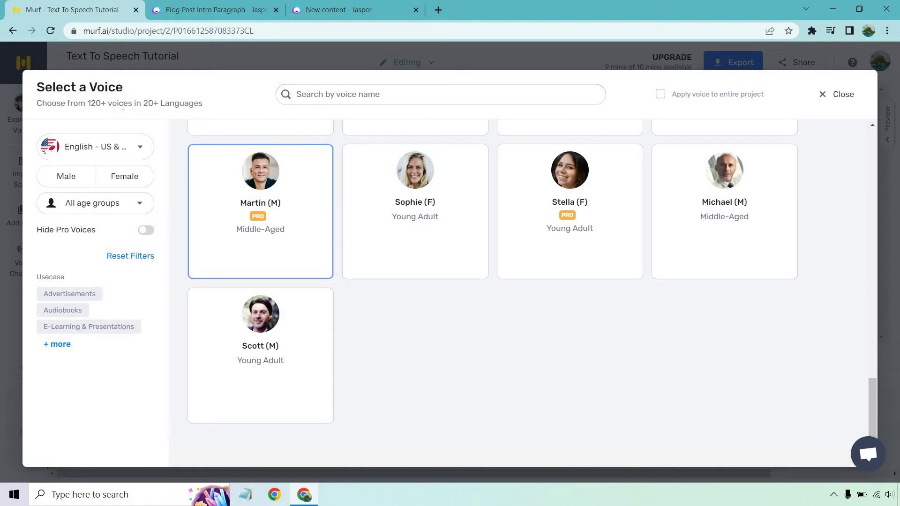
pyautogui.moveTo(243, 194)
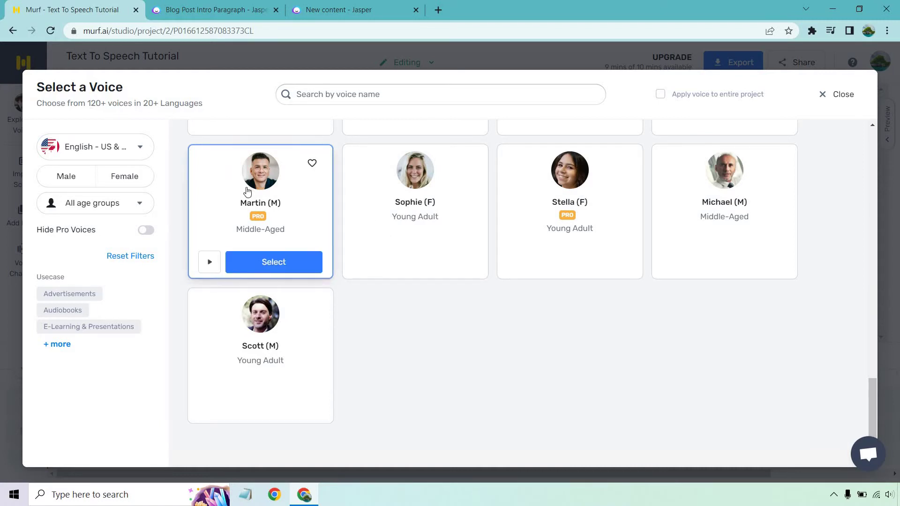
pyautogui.click(208, 263)
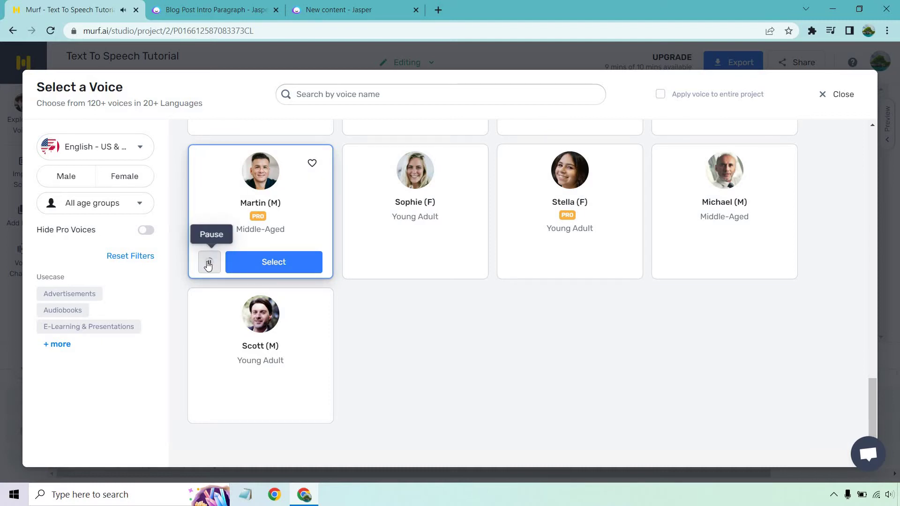
pyautogui.click(208, 264)
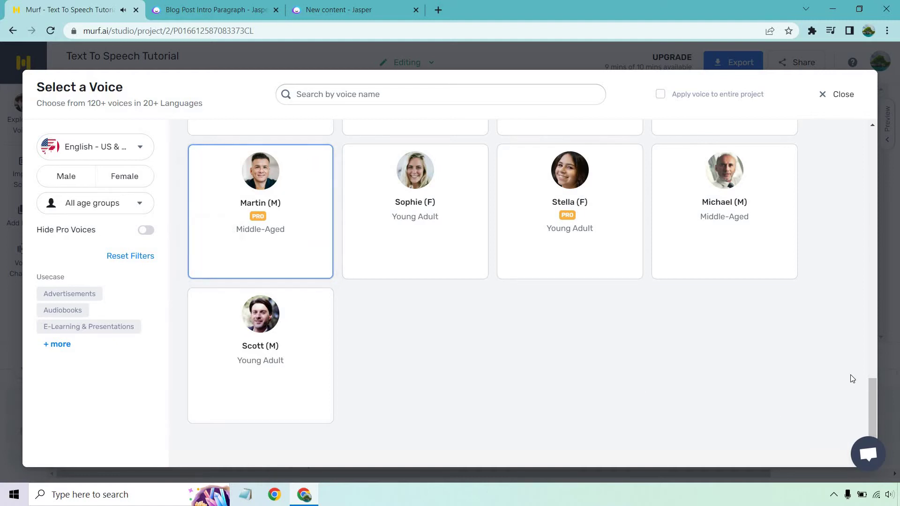
pyautogui.scroll(15, 846, 358)
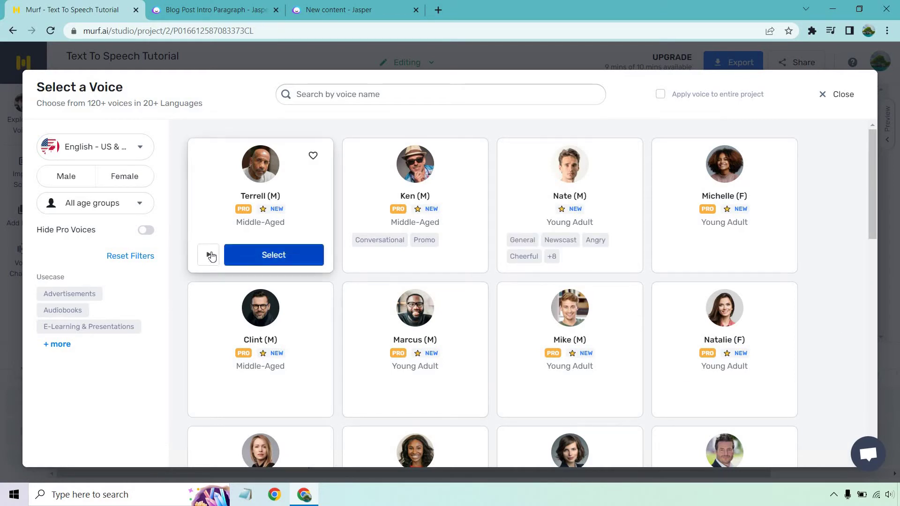
pyautogui.click(208, 256)
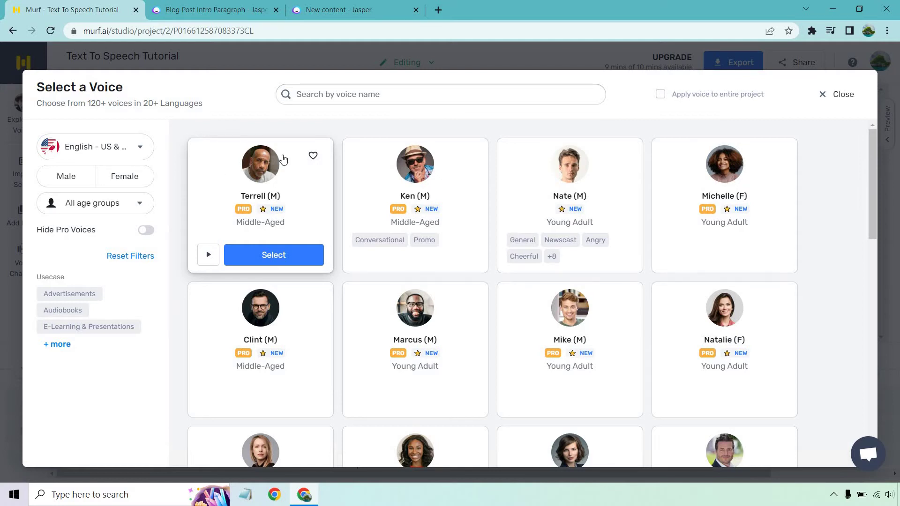
pyautogui.click(364, 256)
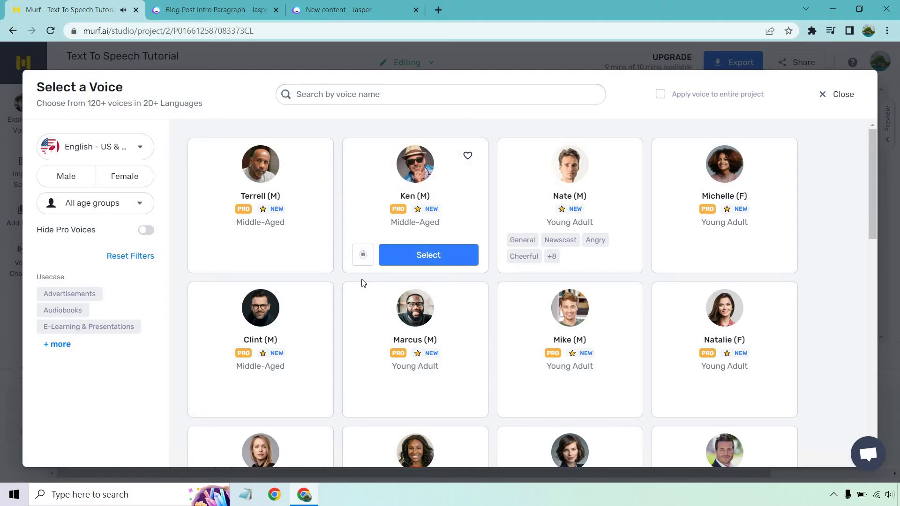
pyautogui.click(362, 255)
pyautogui.moveTo(514, 253)
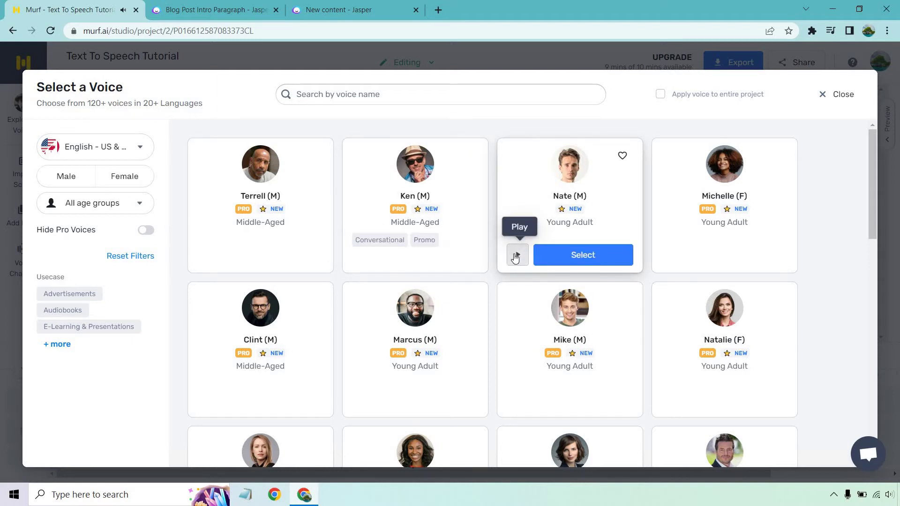
pyautogui.click(515, 256)
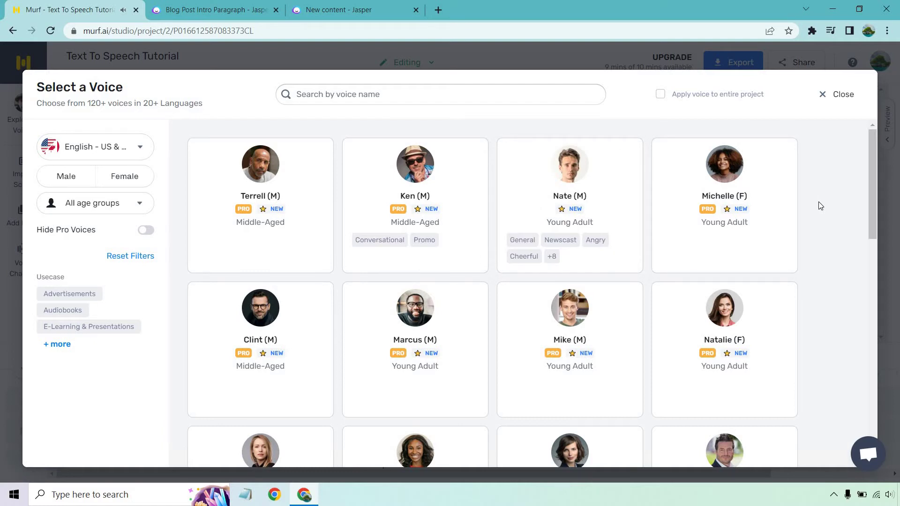
pyautogui.moveTo(688, 216)
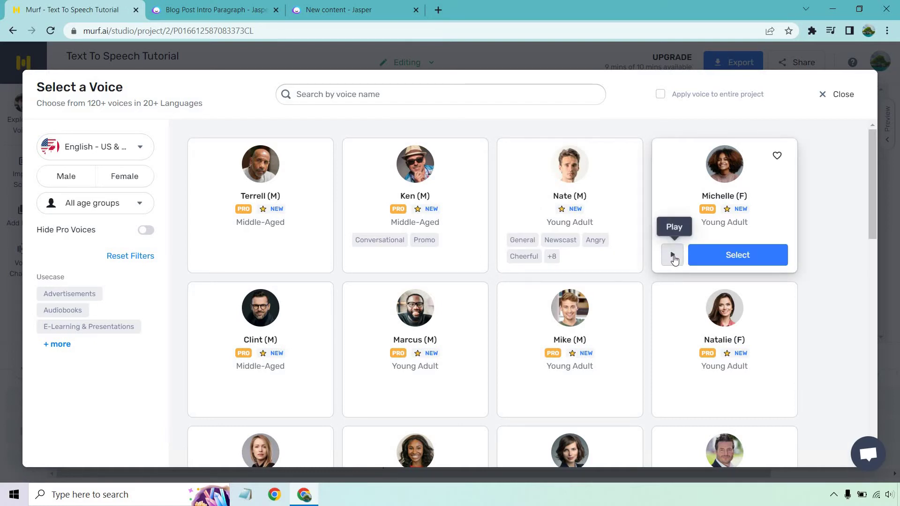
pyautogui.click(673, 257)
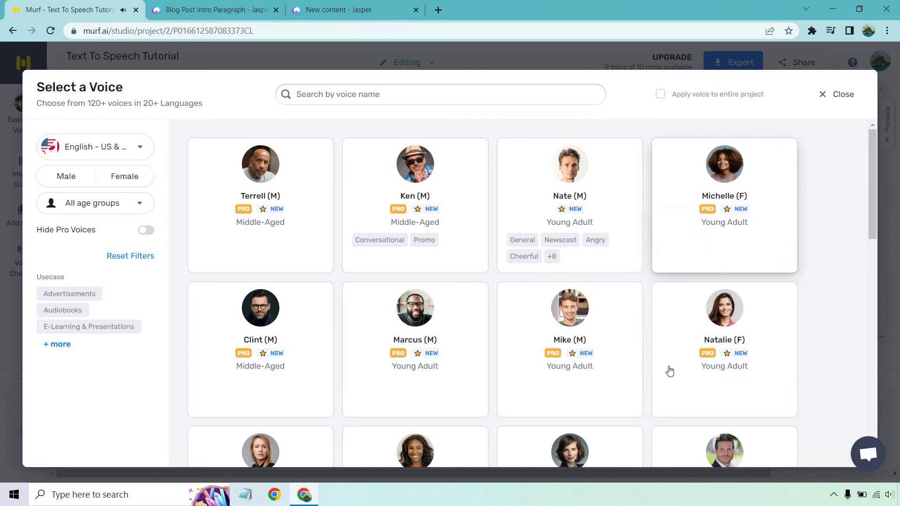
pyautogui.click(672, 398)
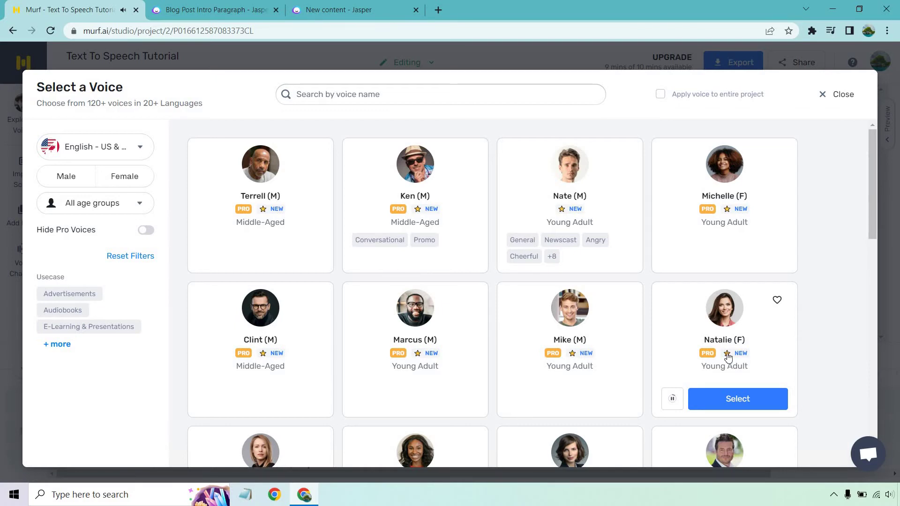
pyautogui.click(672, 398)
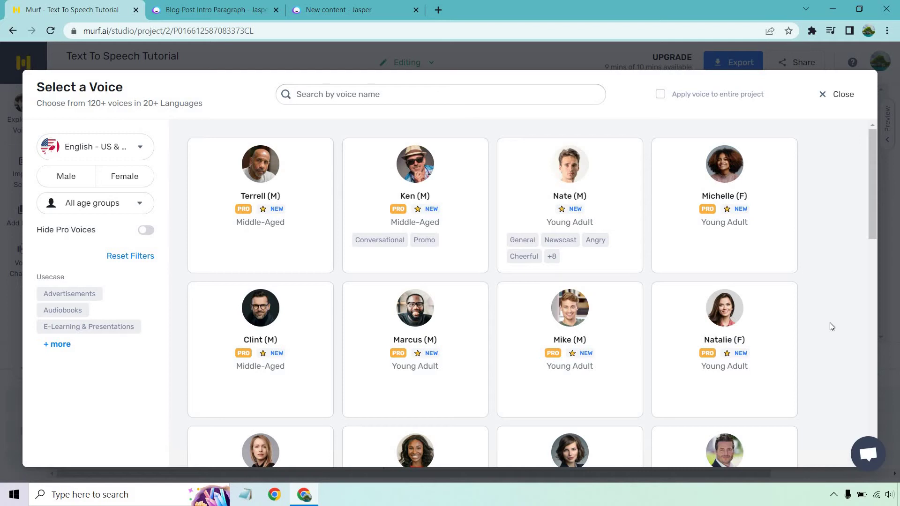
pyautogui.scroll(-15, 824, 252)
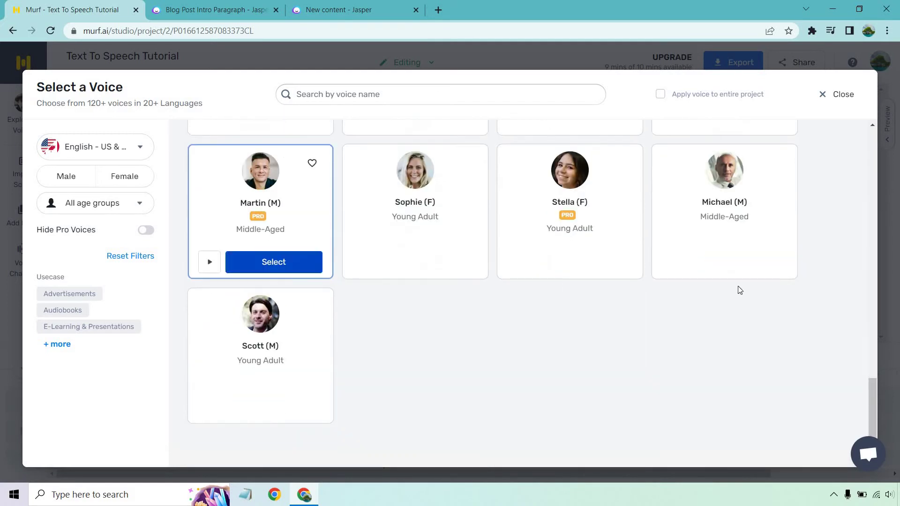
# Keep Martin's voice, raise the first block's speed to +25%, and add an empty second block.
pyautogui.click(846, 95)
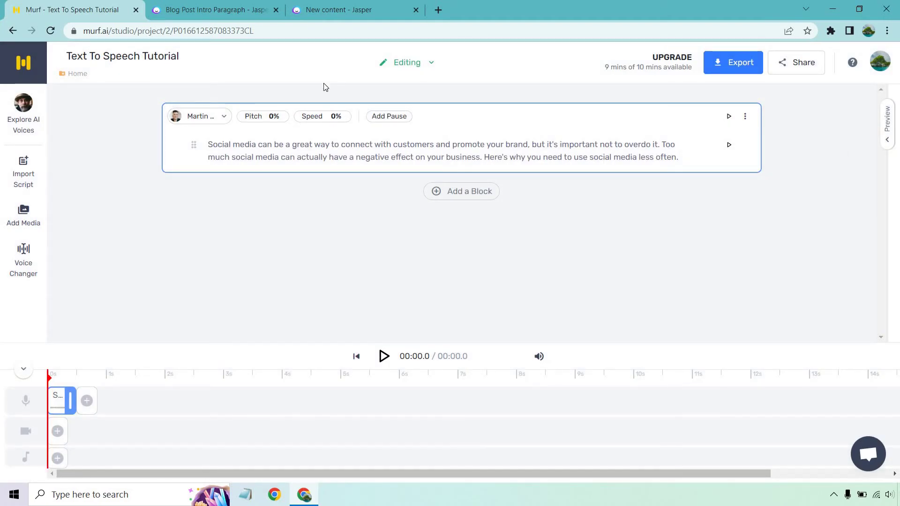
pyautogui.click(331, 120)
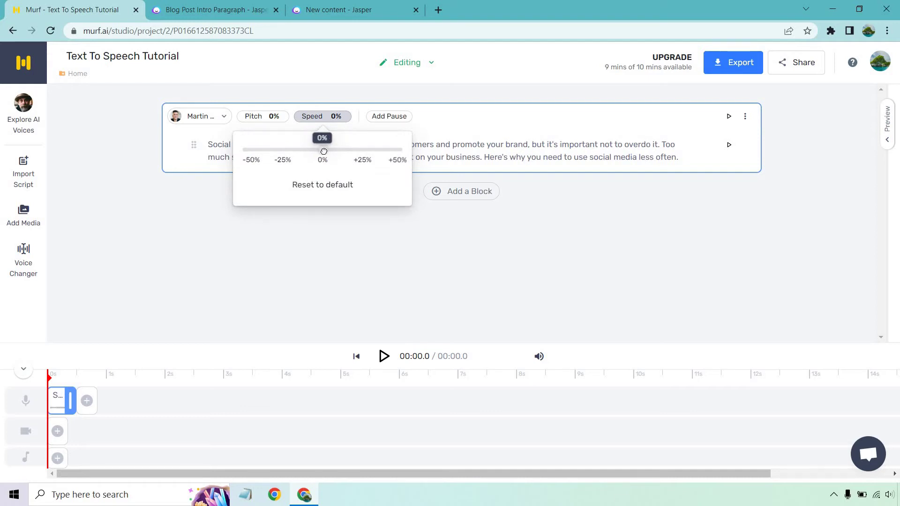
pyautogui.moveTo(321, 150); pyautogui.dragTo(364, 150)
pyautogui.click(680, 252)
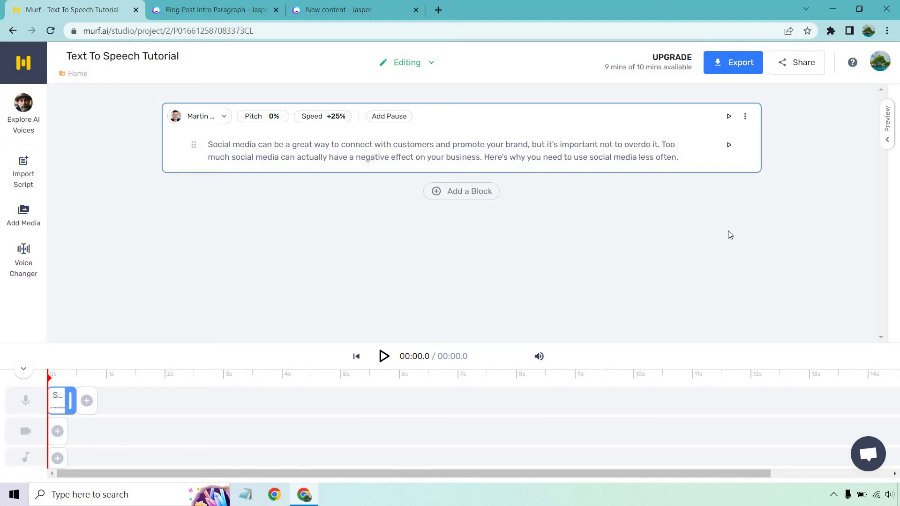
pyautogui.click(466, 197)
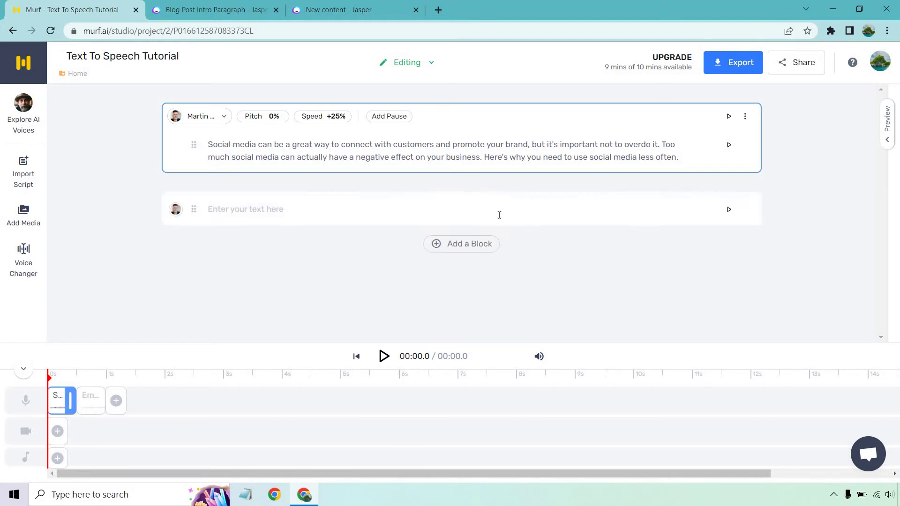
# Select the first two sentences of Jasper's paragraph on marketers wasting time on social media.
pyautogui.click(339, 5)
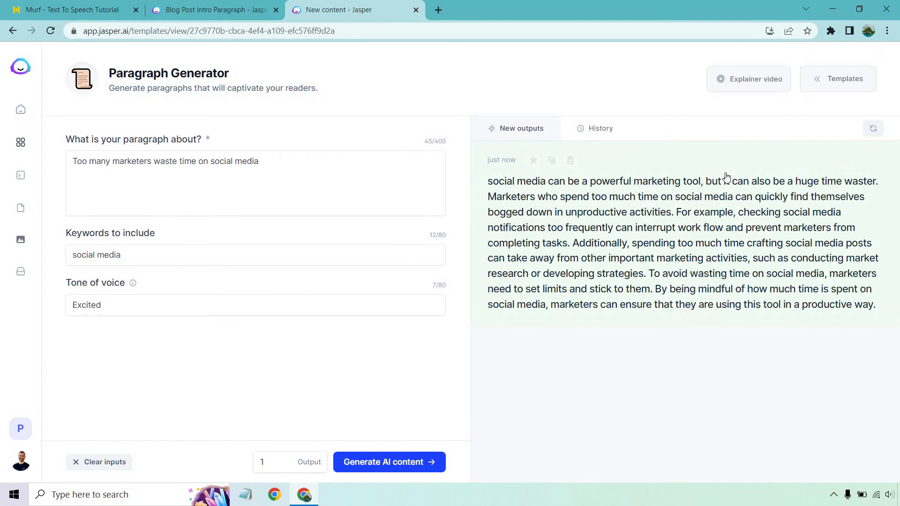
pyautogui.click(775, 231)
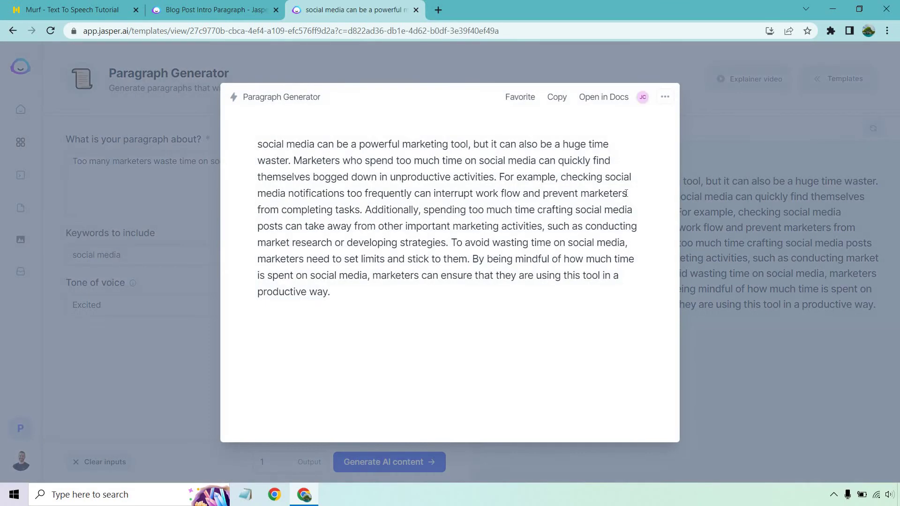
pyautogui.moveTo(498, 178); pyautogui.dragTo(259, 145)
pyautogui.hotkey('ctrl', 'c')
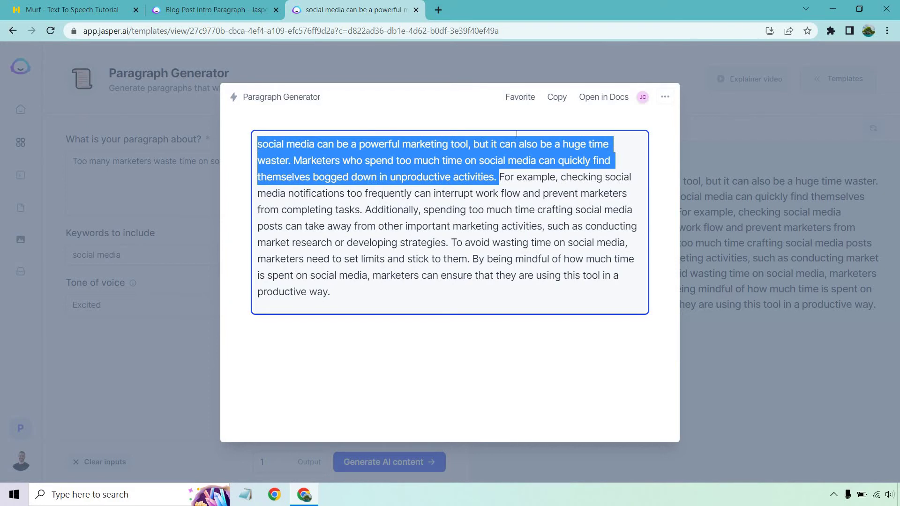
# Paste the Jasper sentences into the second block and capitalize its leading 's' to 'S'.
pyautogui.click(75, 9)
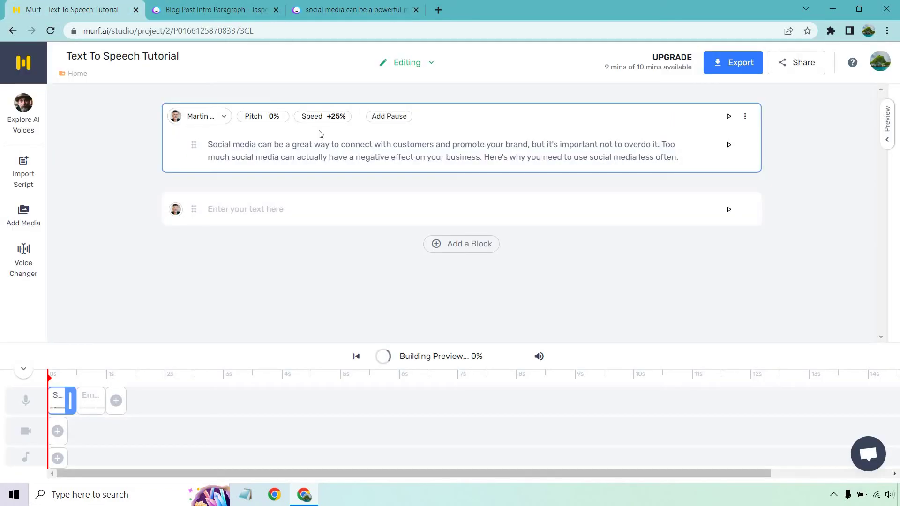
pyautogui.click(311, 210)
pyautogui.hotkey('ctrl', 'v')
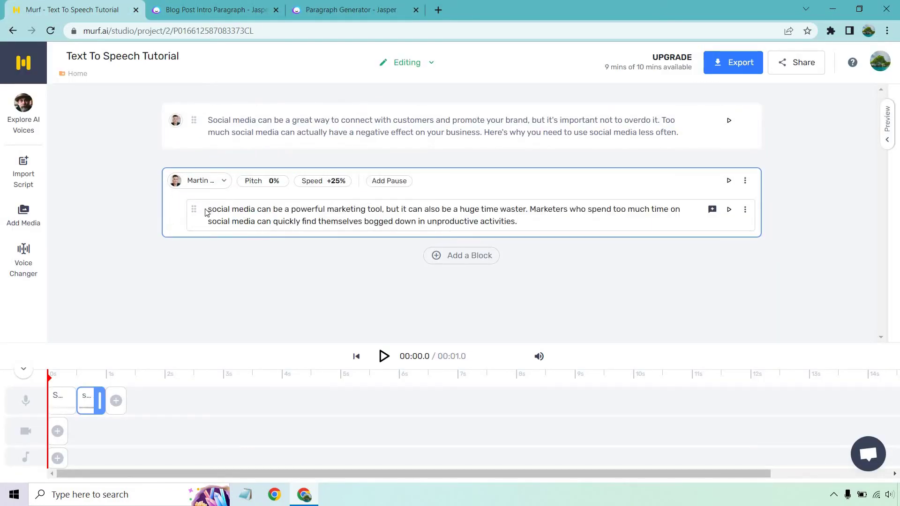
pyautogui.click(203, 209)
pyautogui.press('Delete')
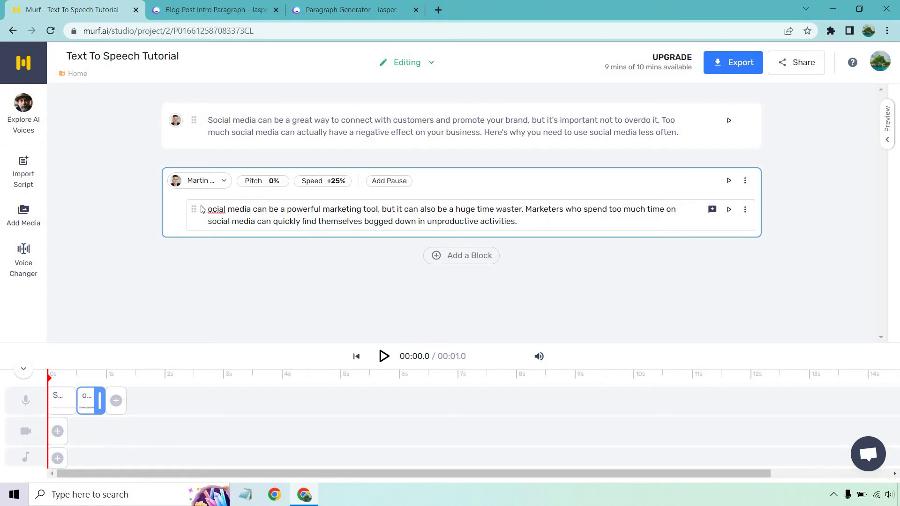
pyautogui.write('S')
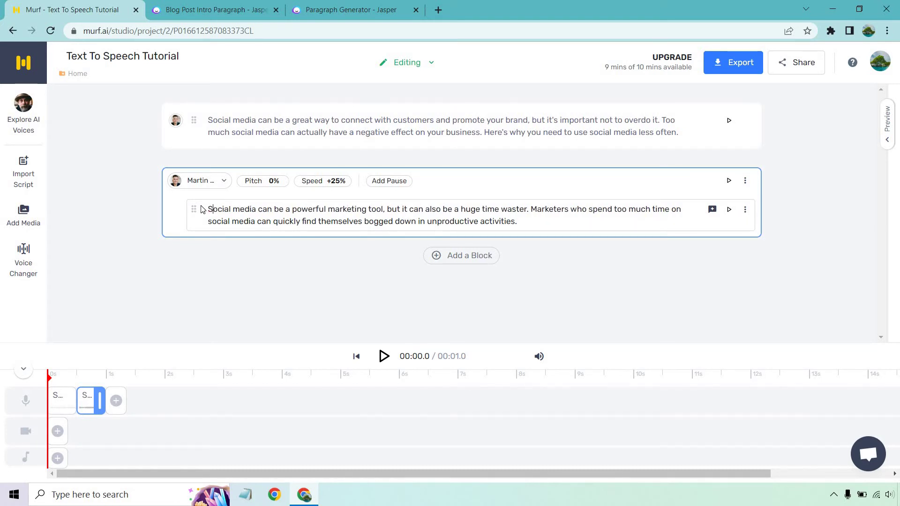
pyautogui.click(604, 275)
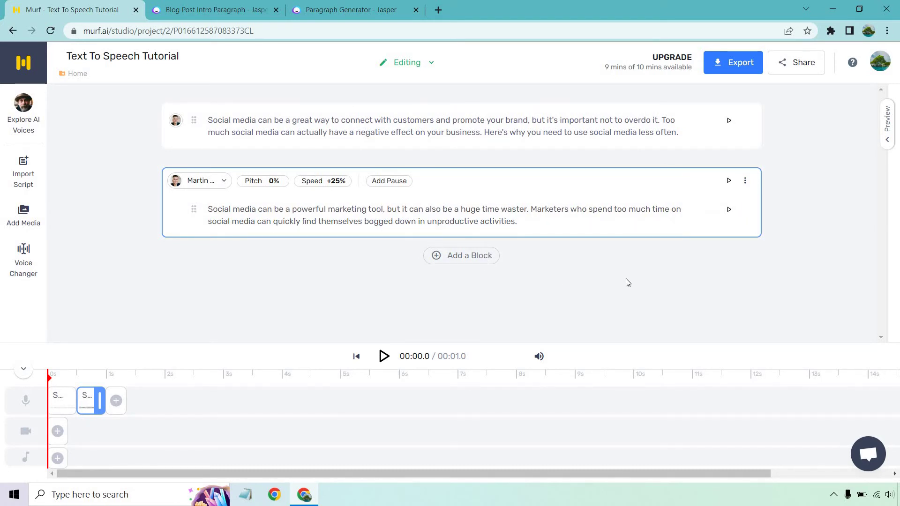
# Generate the voiceover audio for both blocks, producing a 25.9-second track.
pyautogui.click(459, 126)
pyautogui.click(825, 181)
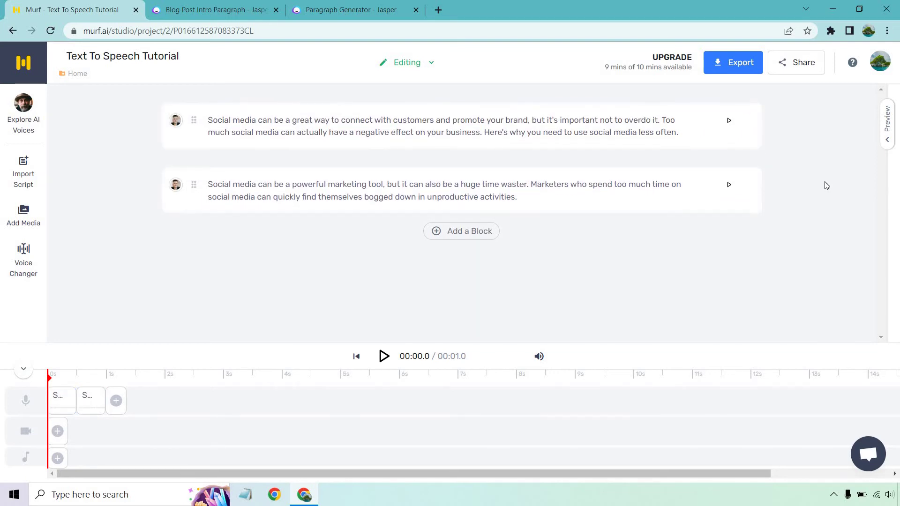
pyautogui.click(728, 122)
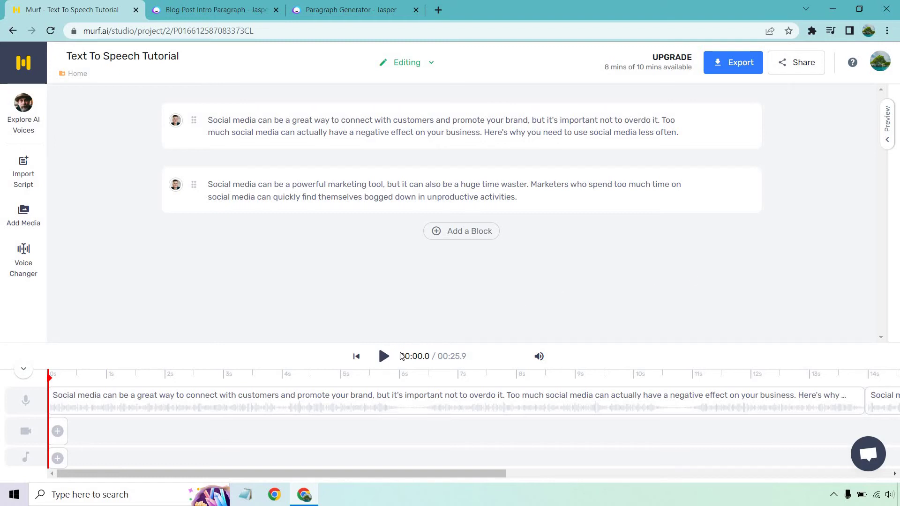
pyautogui.click(383, 357)
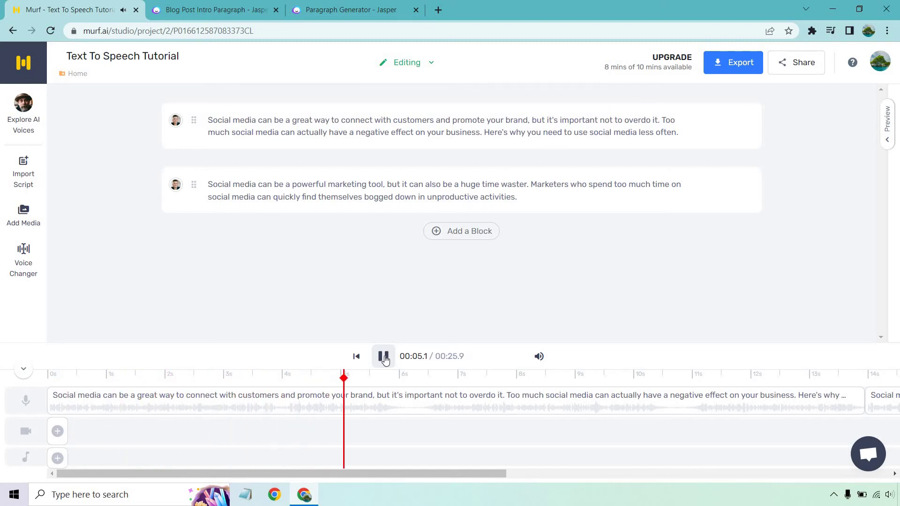
pyautogui.click(384, 357)
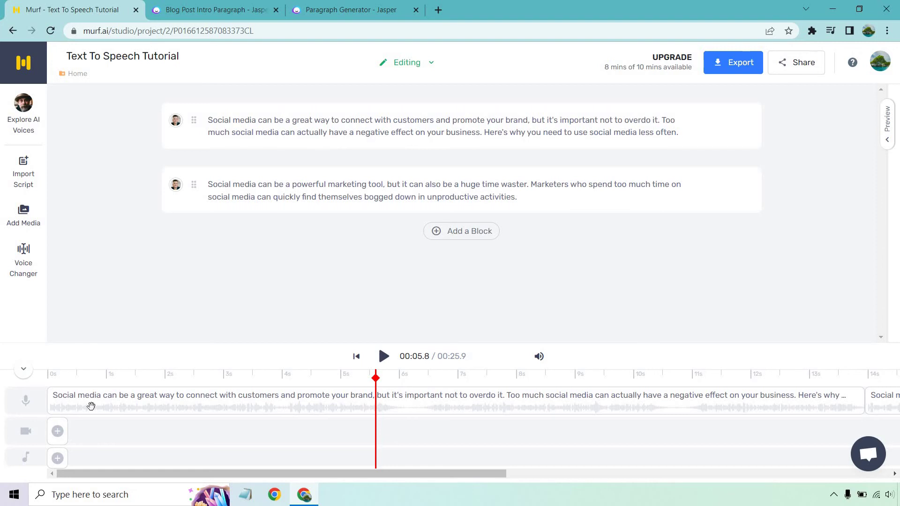
# Add river.mp3 from My Uploads to the timeline's music track.
pyautogui.click(58, 460)
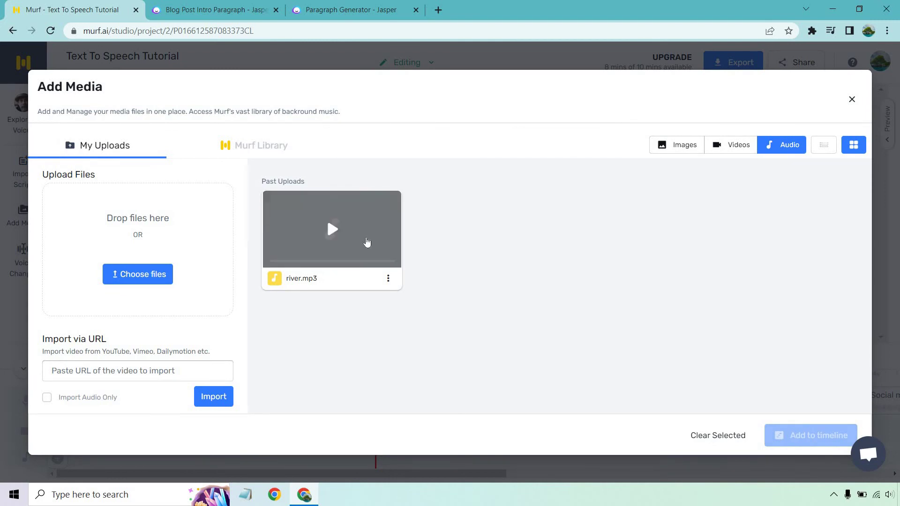
pyautogui.click(257, 149)
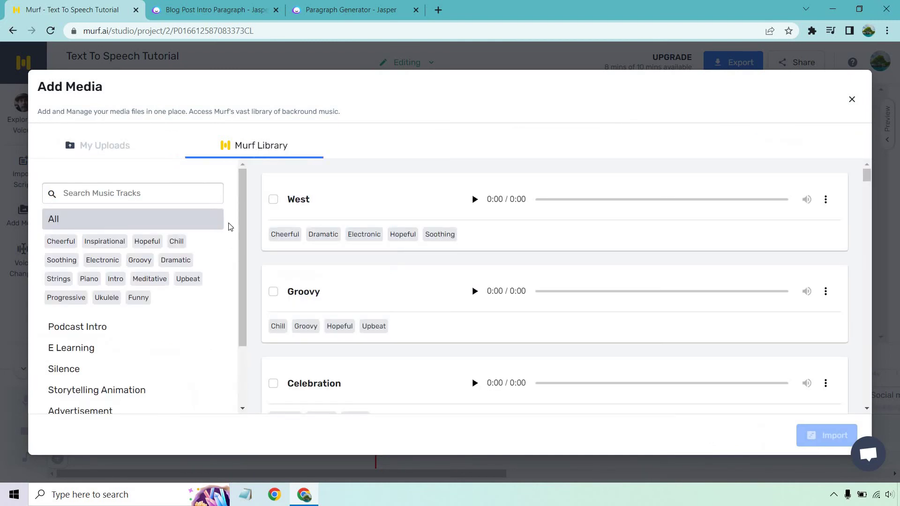
pyautogui.scroll(-2, 174, 298)
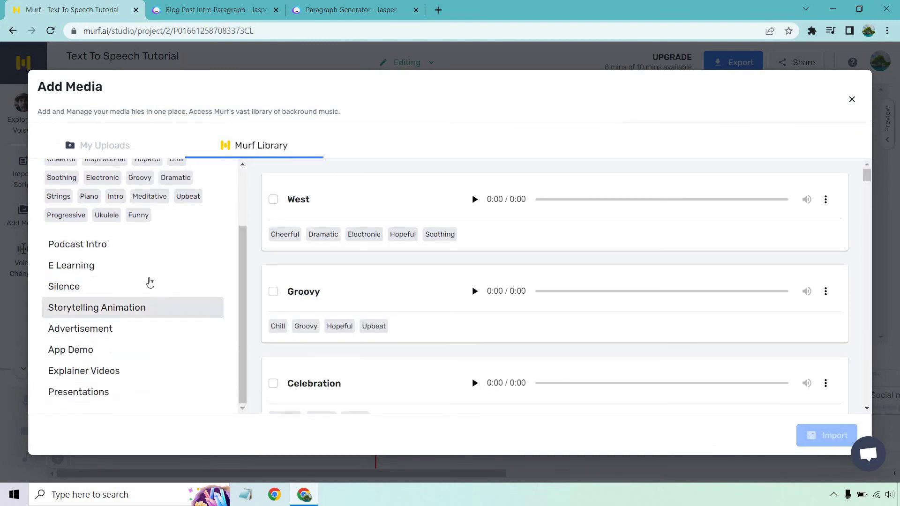
pyautogui.scroll(2, 175, 316)
pyautogui.click(176, 144)
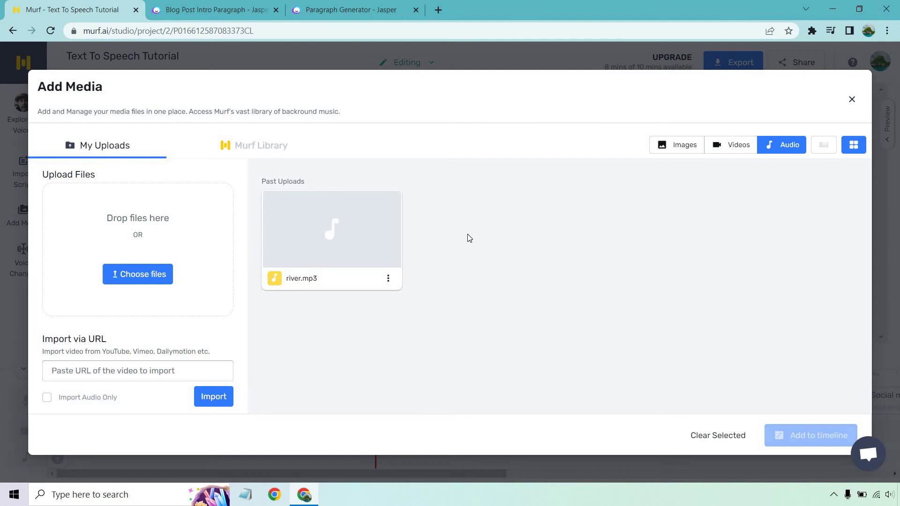
pyautogui.click(328, 260)
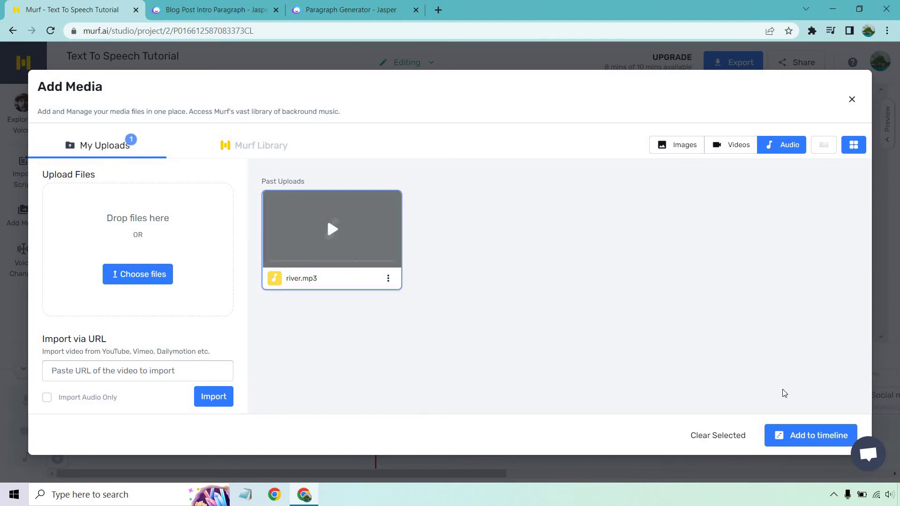
pyautogui.click(797, 437)
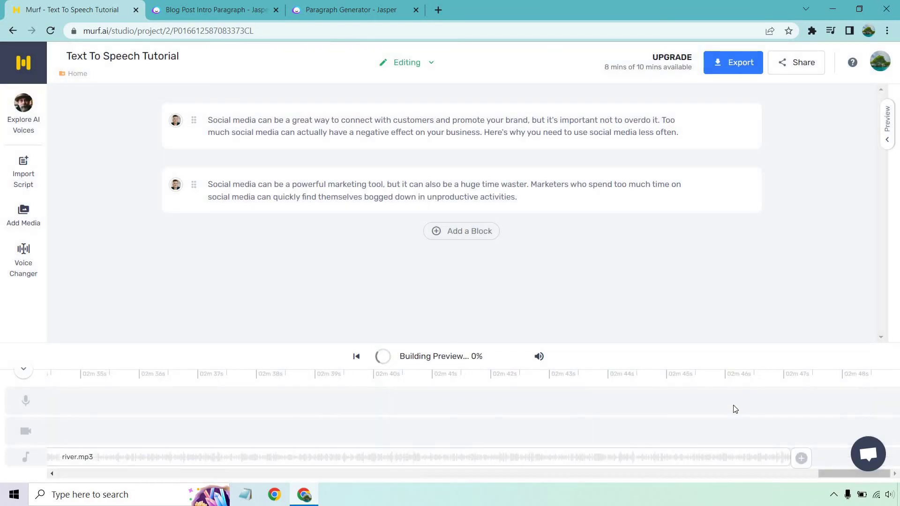
# Trim river.mp3 to end with the 25.9-second voiceover and rewind the playhead to 0s.
pyautogui.click(785, 462)
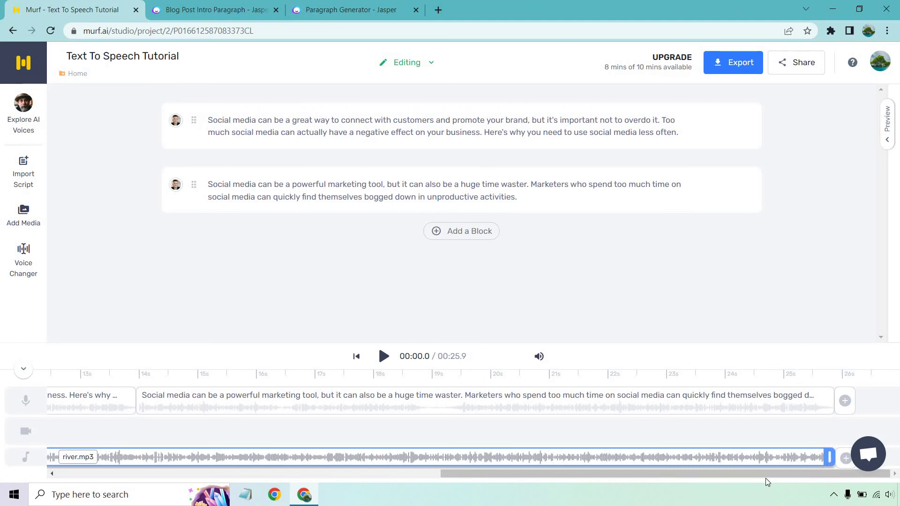
pyautogui.moveTo(764, 477); pyautogui.dragTo(274, 478)
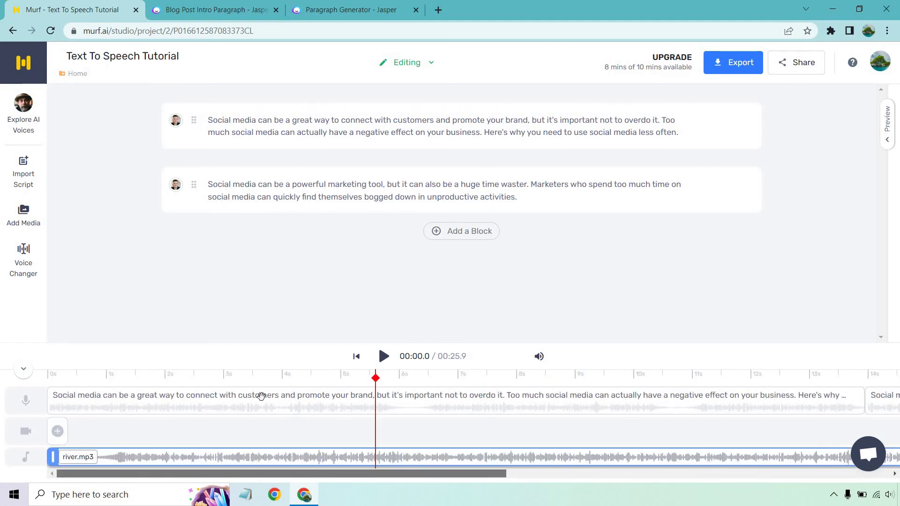
pyautogui.moveTo(371, 380); pyautogui.dragTo(26, 371)
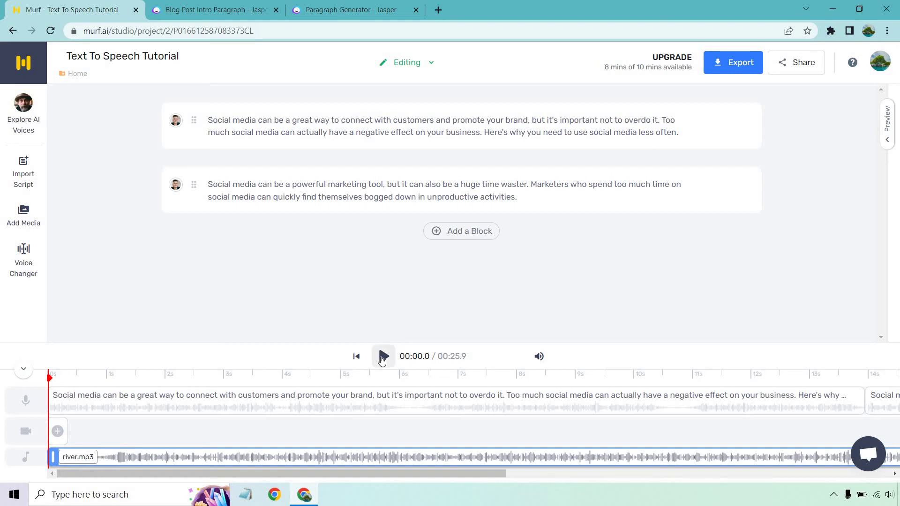
pyautogui.click(384, 356)
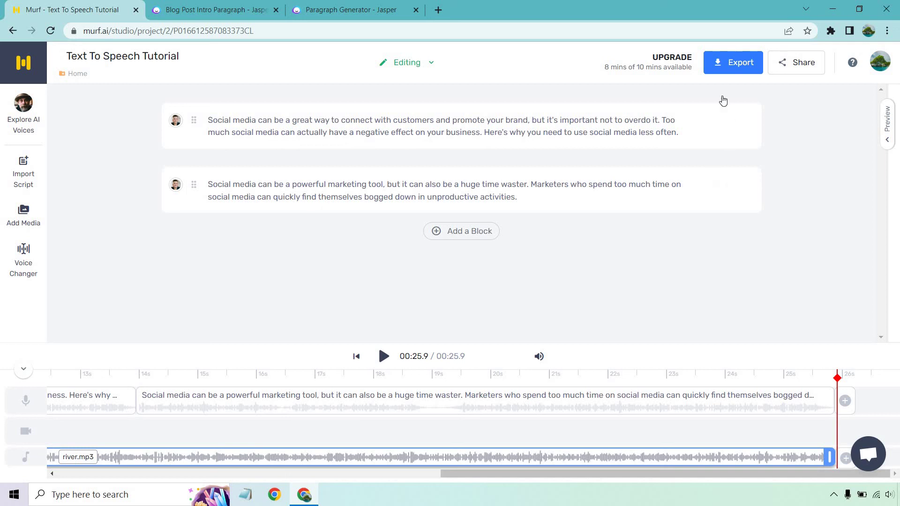
# Set the export to Voice + Music, single .MP3 file, at High quality 48KHz.
pyautogui.click(732, 67)
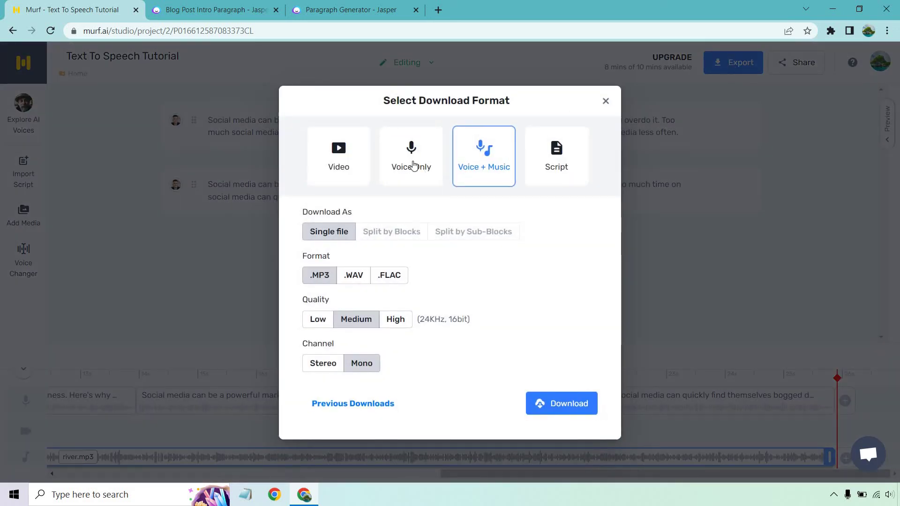
pyautogui.click(350, 153)
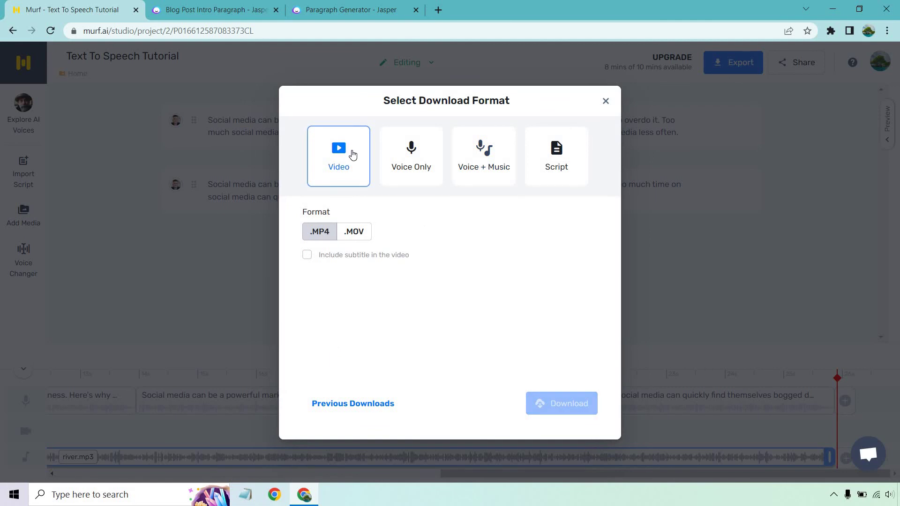
pyautogui.click(408, 176)
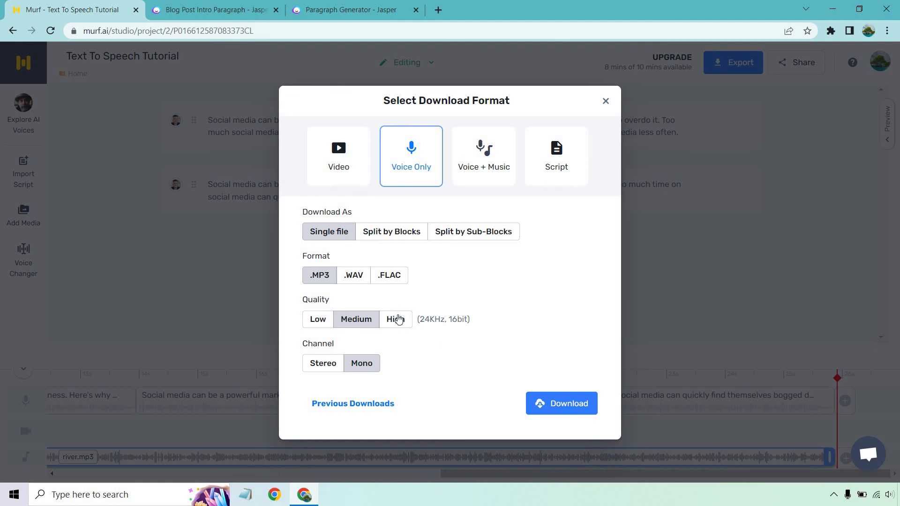
pyautogui.click(488, 161)
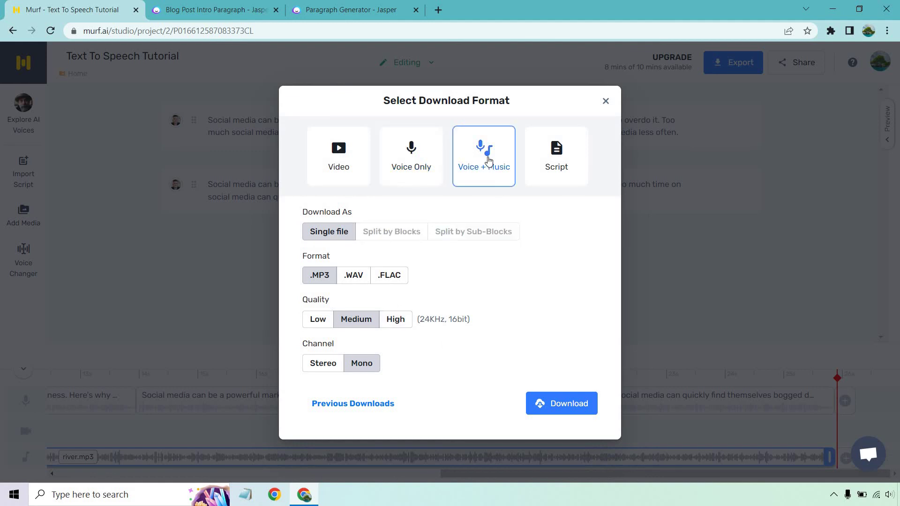
pyautogui.click(395, 319)
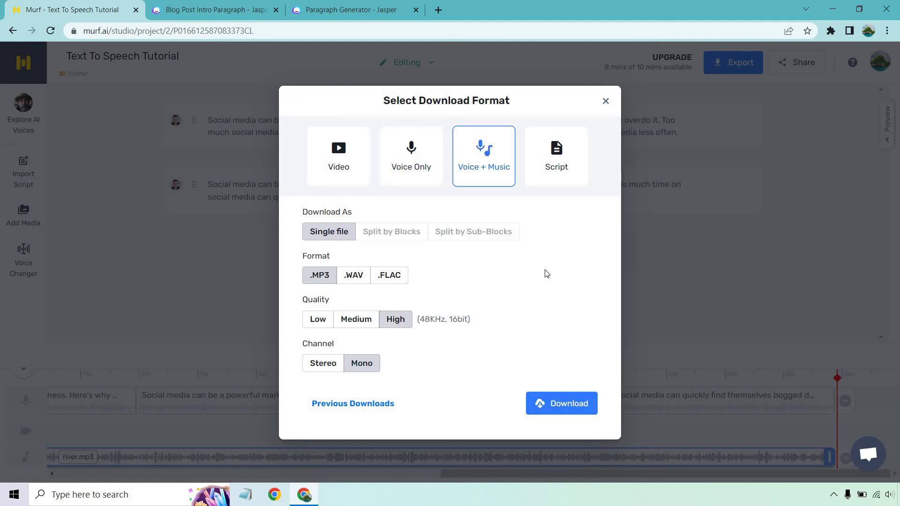